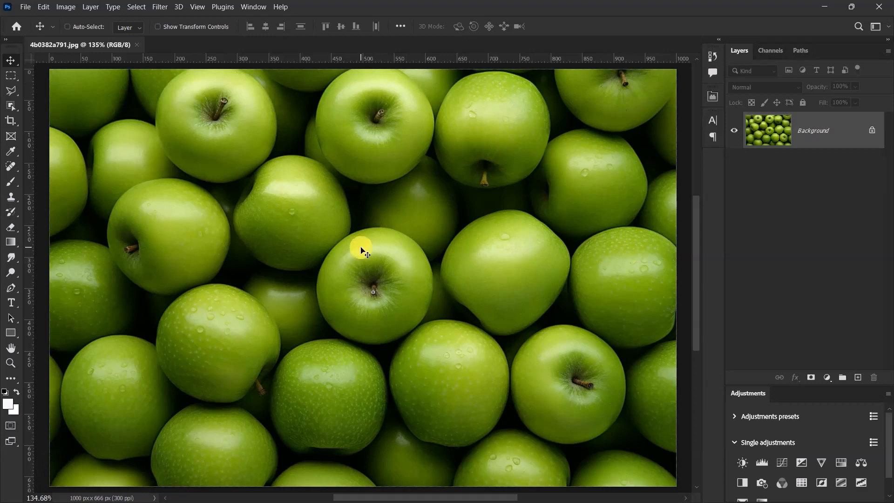
Select five apples with the Object Selection tool: lower left, bottom centre, middle, top right of centre and the one cut off at the right edge.
right_click(9, 107)
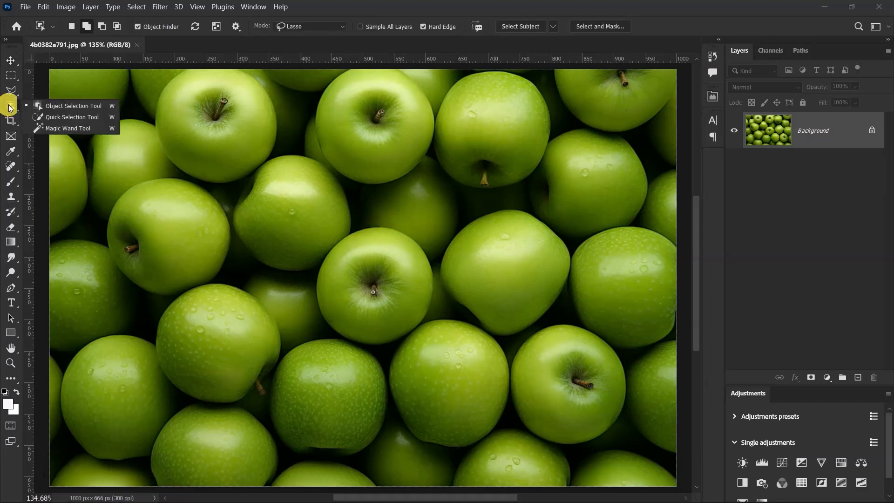
left_click(84, 107)
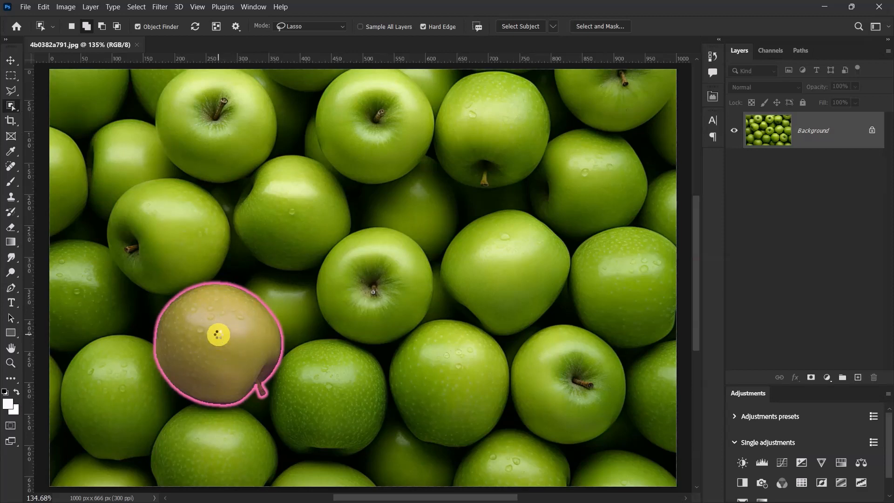
left_click(219, 334)
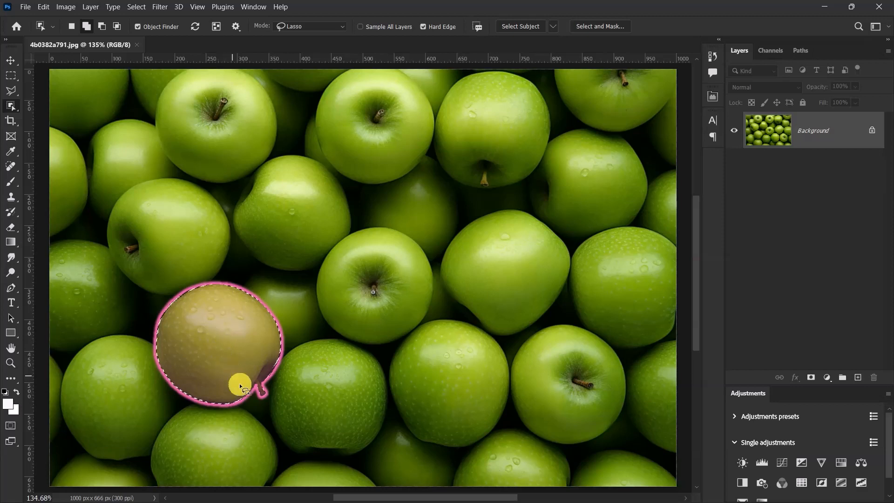
left_click(324, 390)
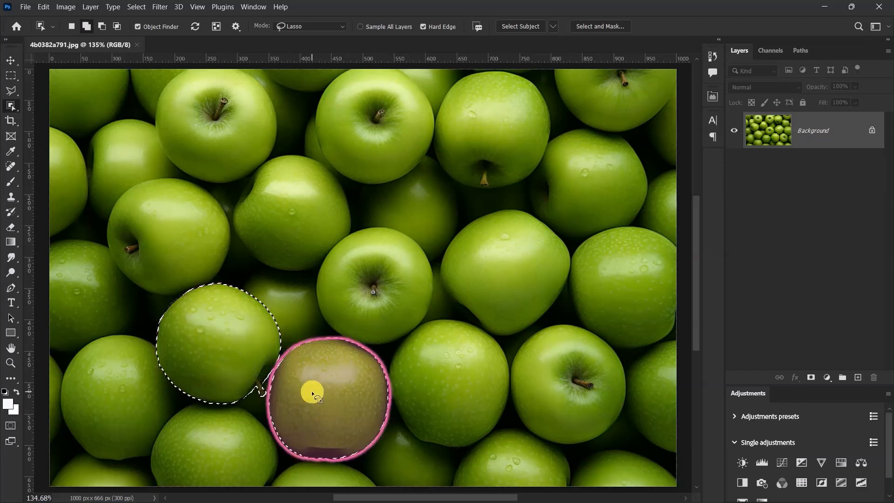
left_click(379, 268)
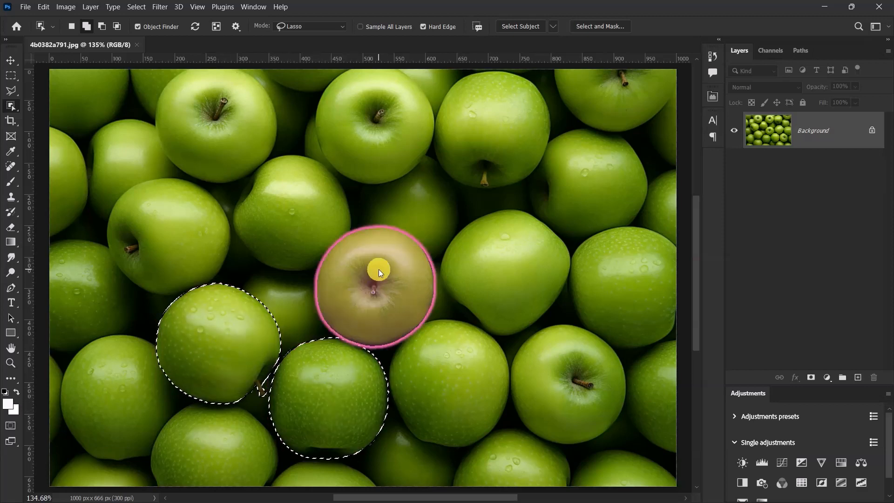
left_click(490, 115)
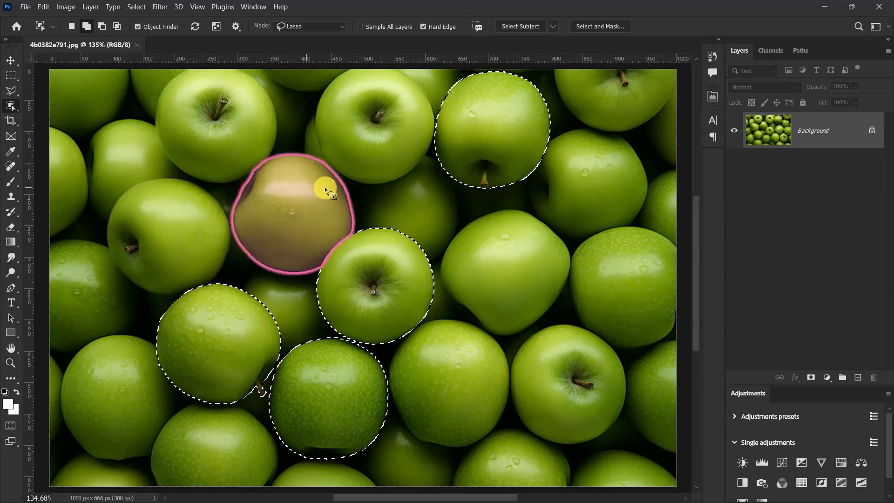
left_click(634, 269)
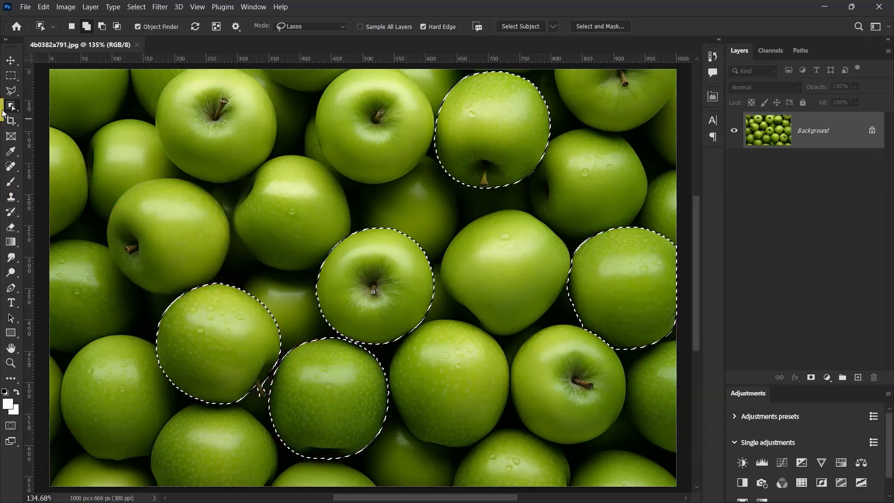
Copy the selected apples to a new layer and check the cutout with the Background layer briefly hidden.
left_click(10, 62)
key("ctrl+j")
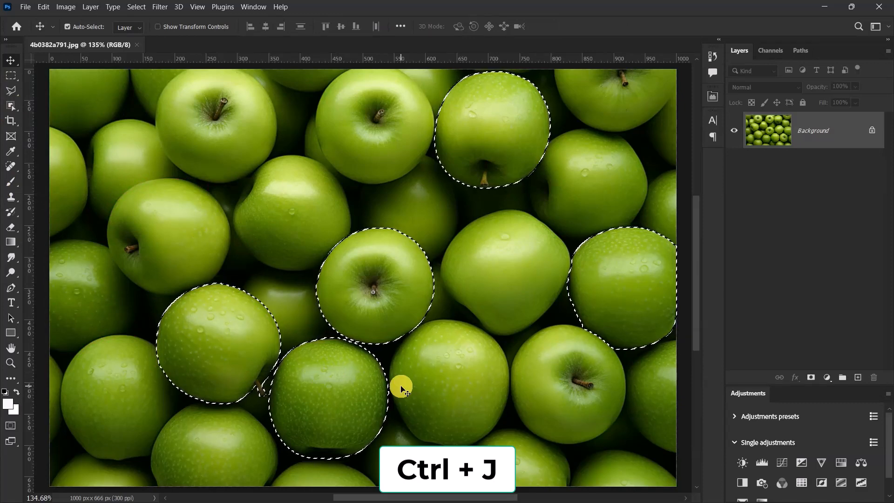
key("ctrl+j")
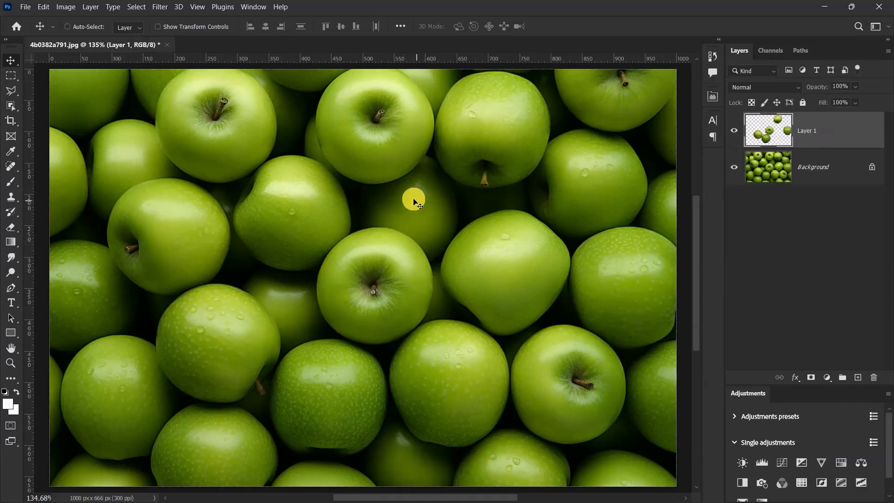
left_click(735, 169)
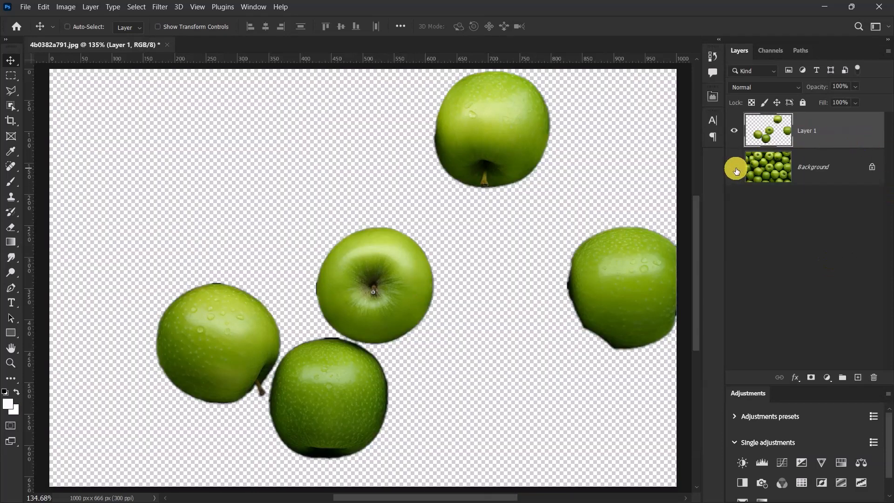
left_click(735, 169)
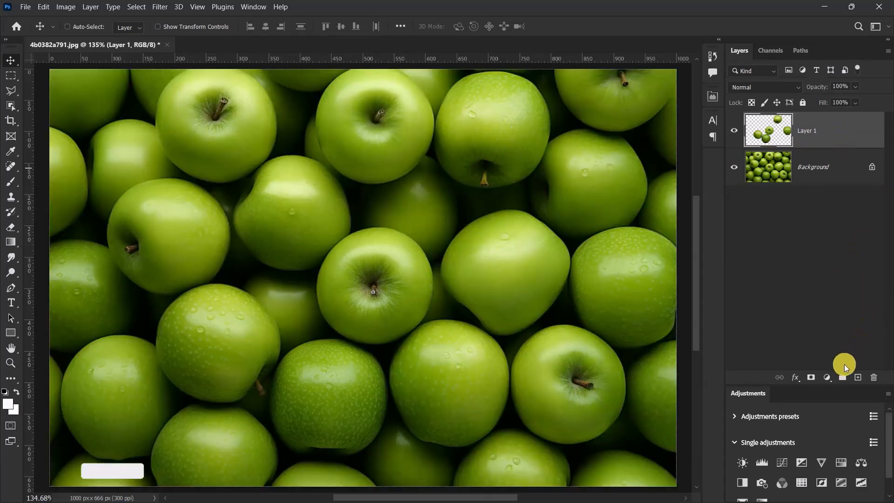
Add a Hue/Saturation adjustment clipped to the copied apples, with hue -65 and slightly reduced saturation.
left_click(826, 377)
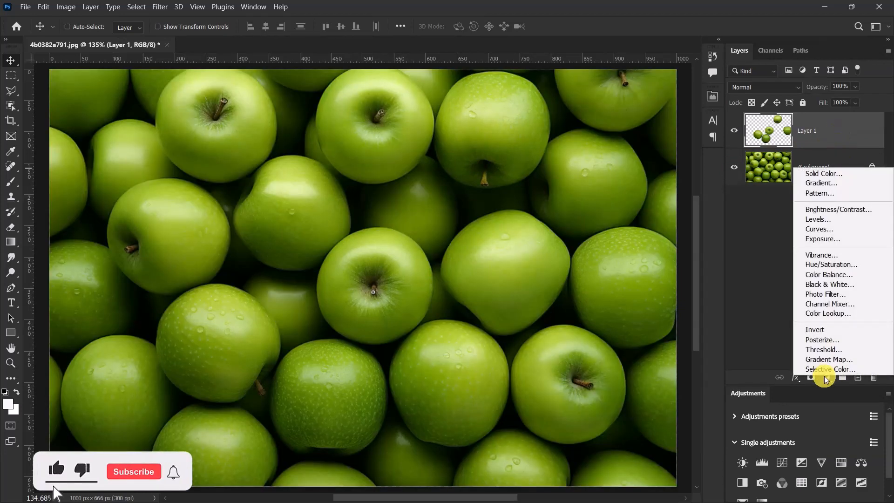
left_click(822, 265)
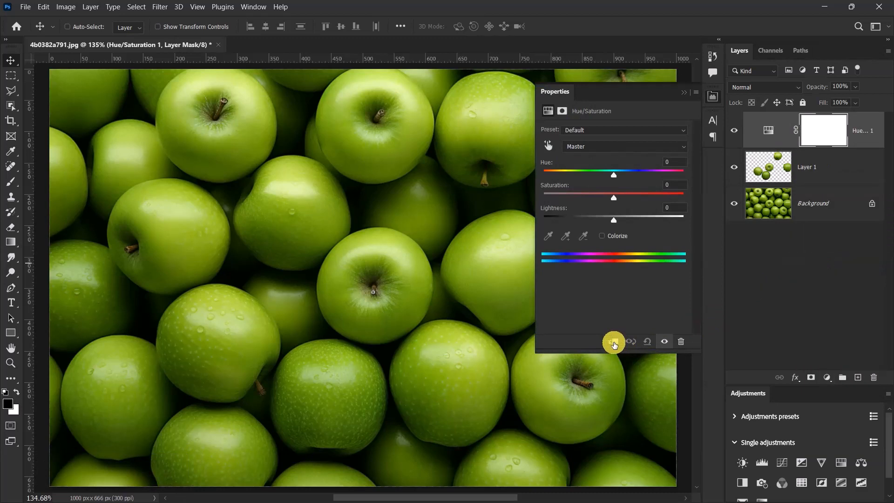
left_click(614, 343)
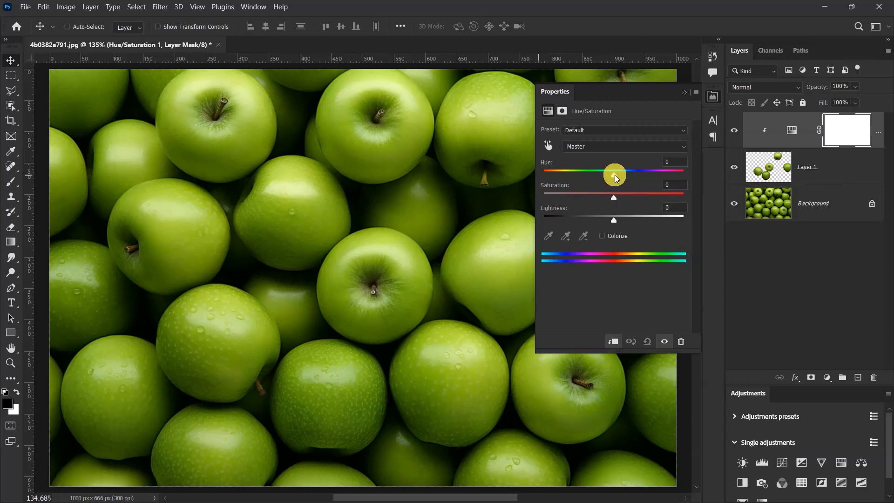
left_click_drag(615, 177, 577, 188)
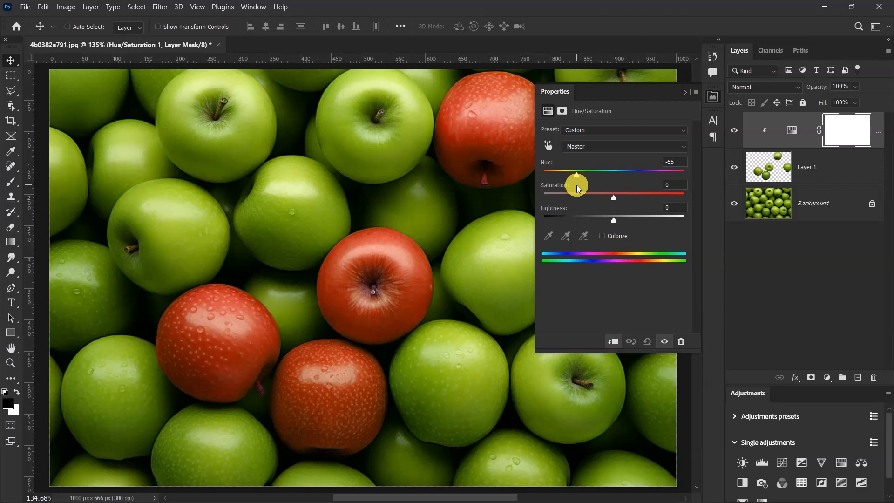
left_click_drag(577, 188, 577, 189)
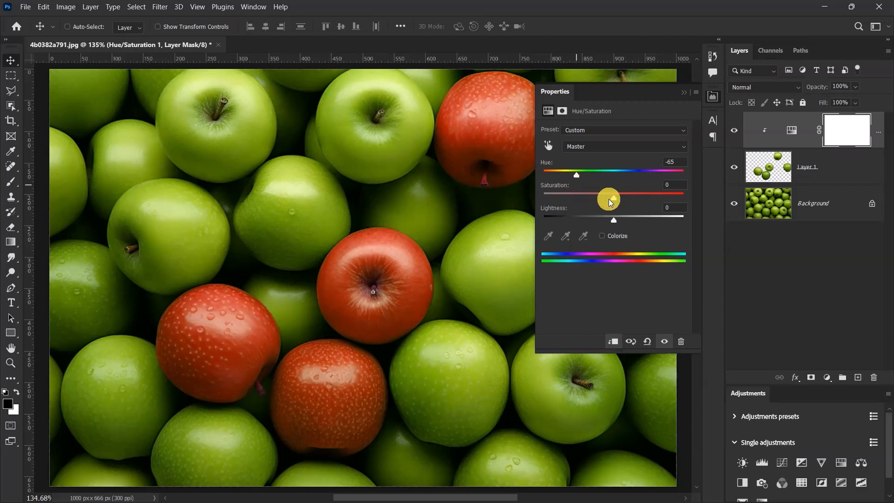
left_click_drag(621, 199, 606, 199)
left_click(684, 93)
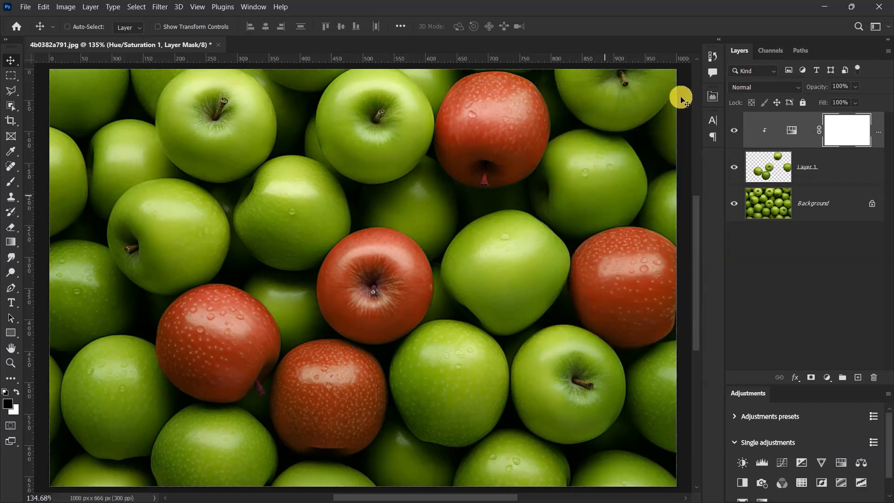
Add a Selective Color adjustment clipped to the apples, setting Reds to cyan +31, magenta +12, yellow +5 and black +3.
left_click(829, 379)
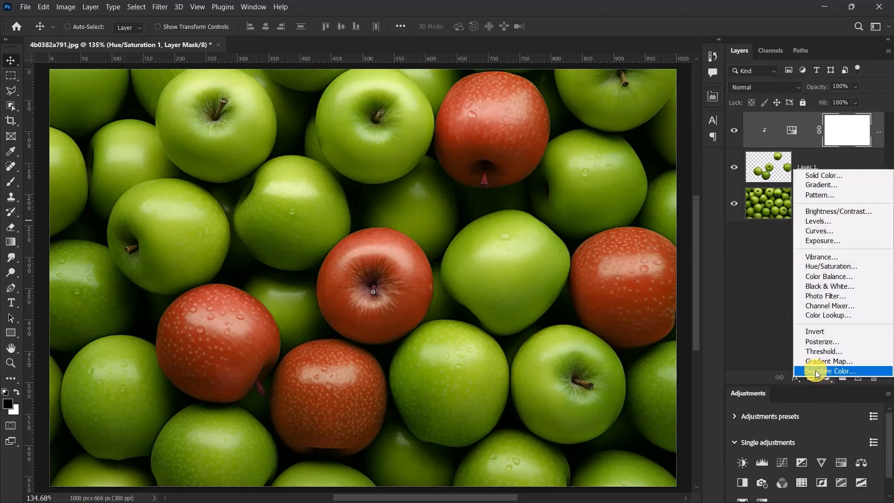
left_click(815, 371)
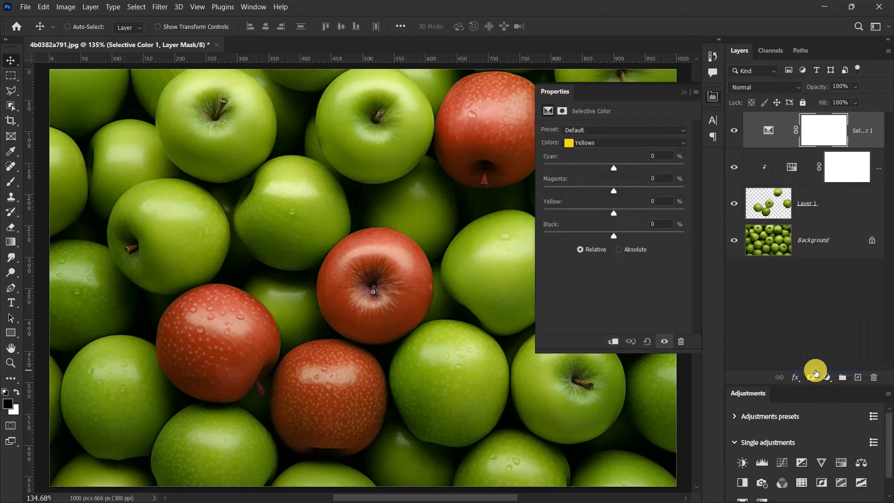
left_click(585, 142)
left_click(578, 152)
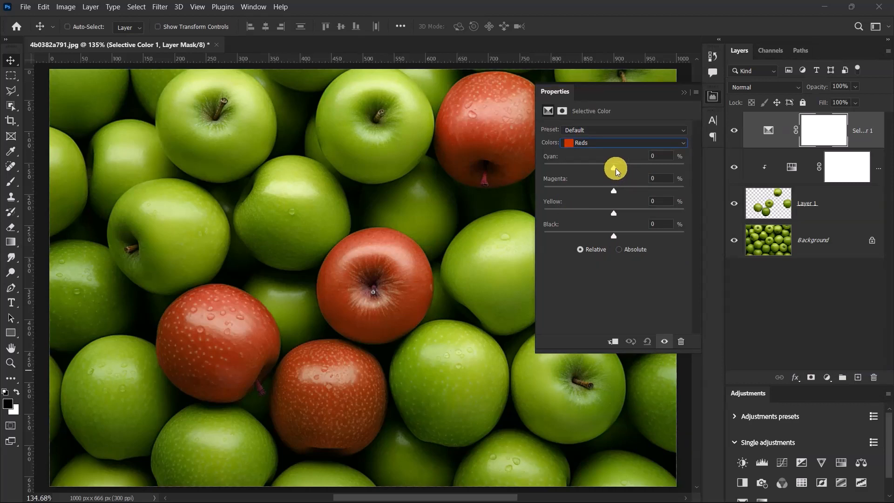
left_click_drag(614, 169, 614, 215)
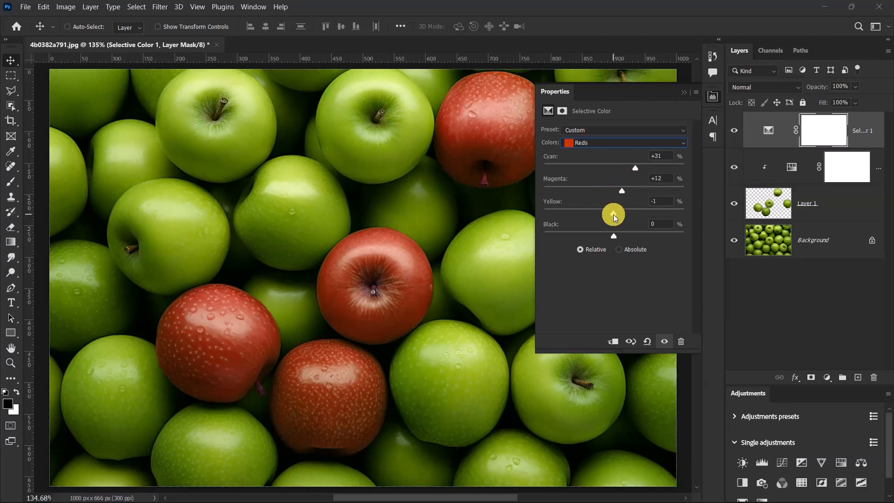
left_click_drag(615, 218, 618, 218)
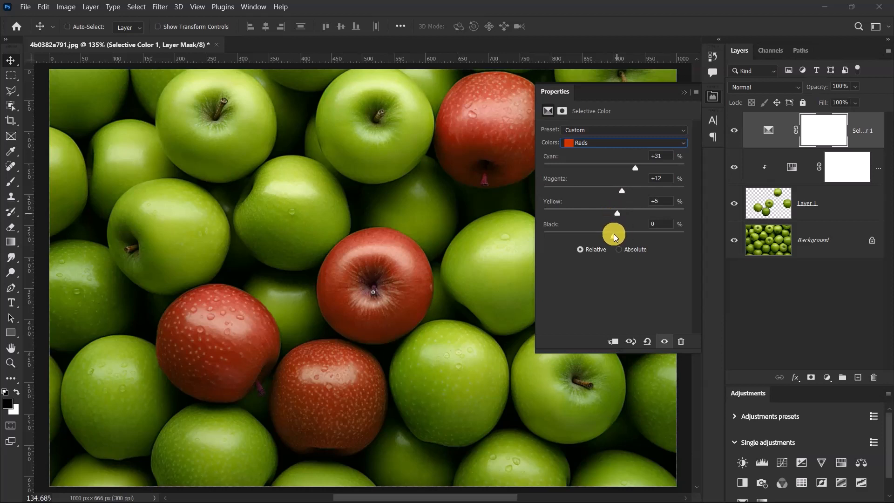
left_click_drag(614, 237, 617, 237)
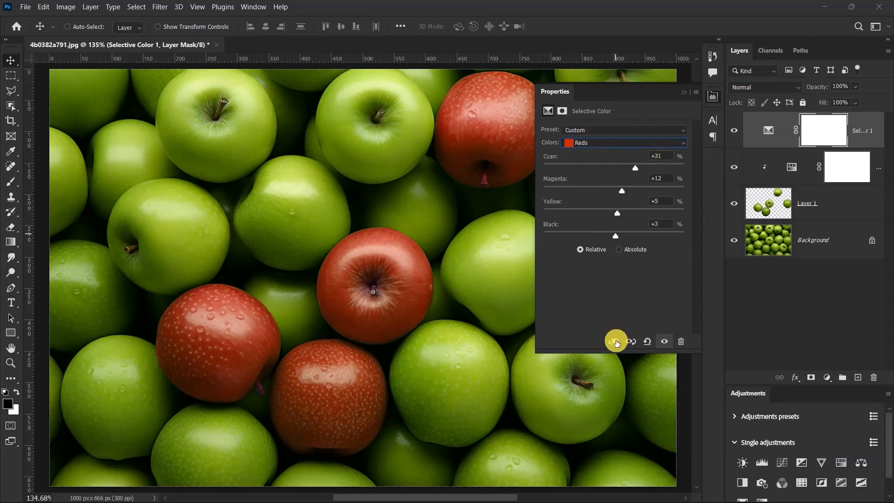
left_click(612, 342)
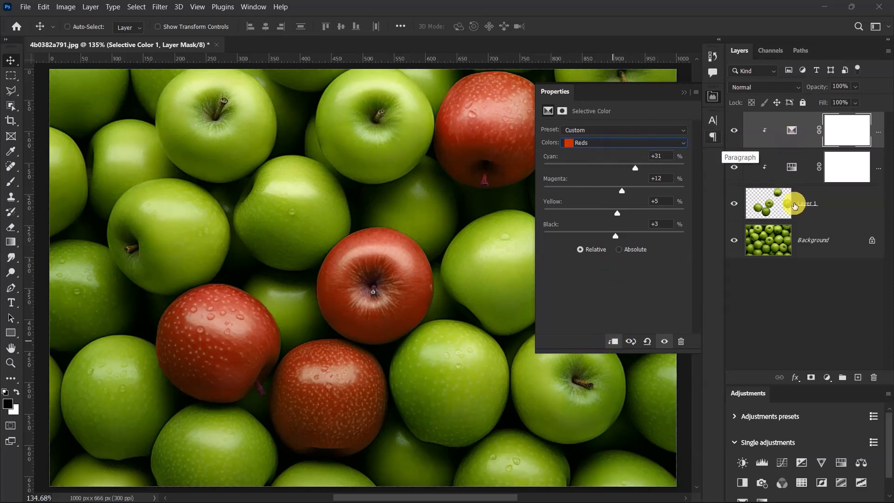
left_click(684, 92)
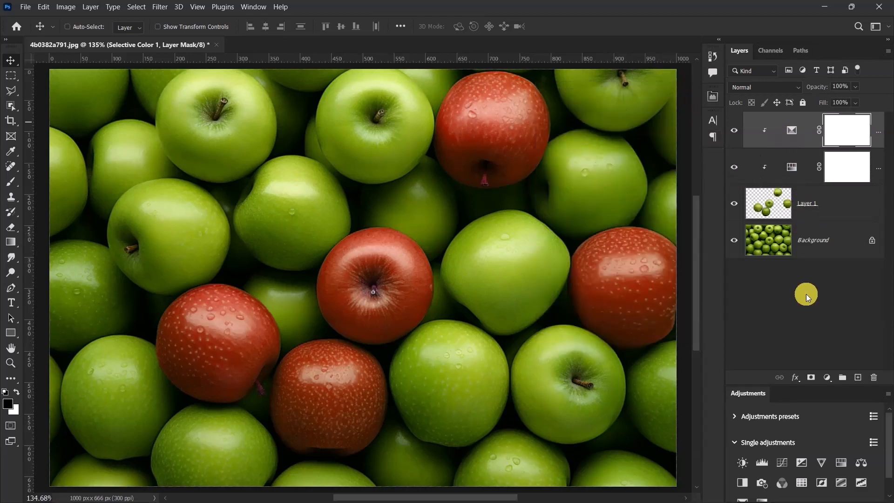
Add a Vibrance adjustment clipped to the apples, with vibrance +13 and saturation +3.
left_click(829, 377)
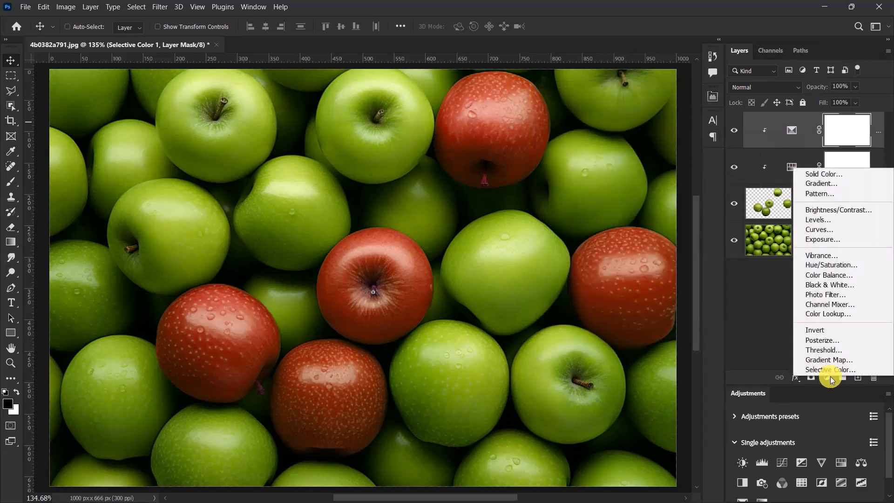
left_click(828, 255)
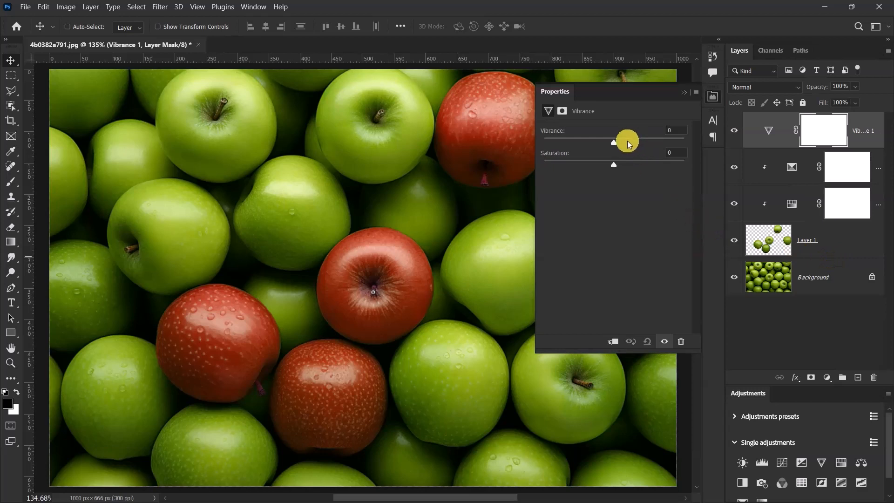
left_click_drag(614, 143, 624, 145)
left_click_drag(615, 166, 618, 167)
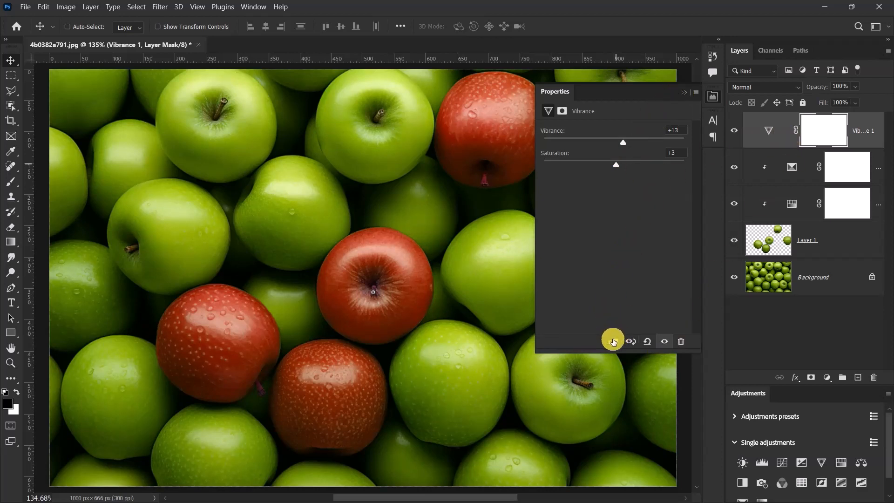
left_click(613, 342)
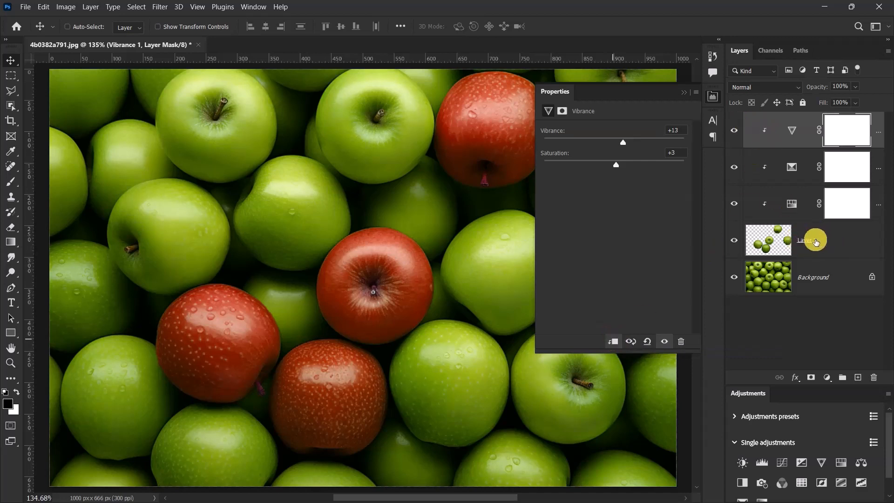
left_click(685, 92)
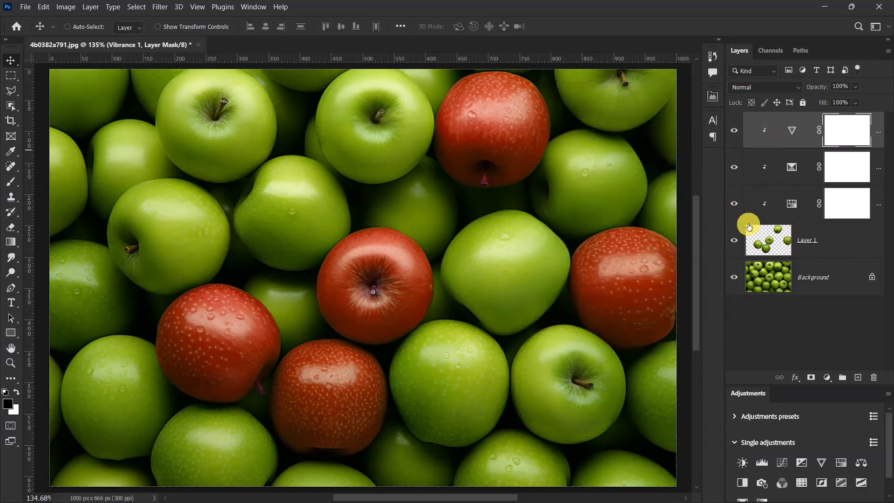
Compare the image before and after recolouring by toggling the visibility of the copied apples layer.
left_click(735, 241)
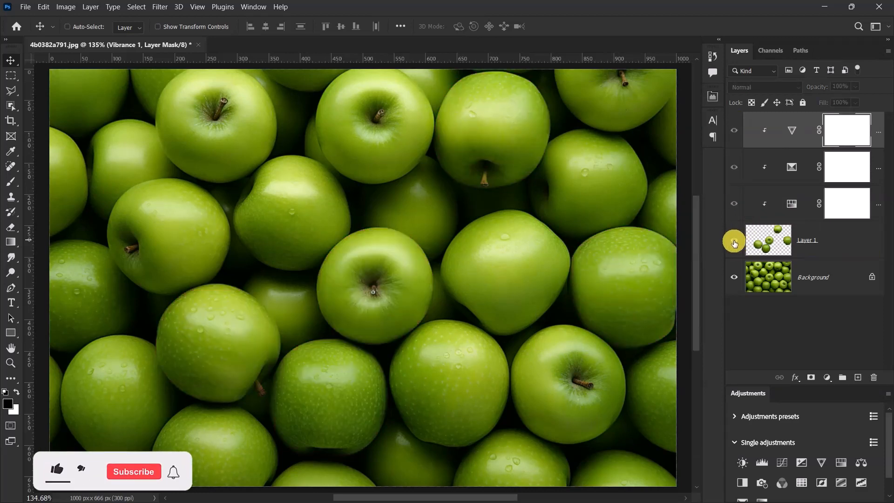
left_click(735, 241)
left_click(734, 241)
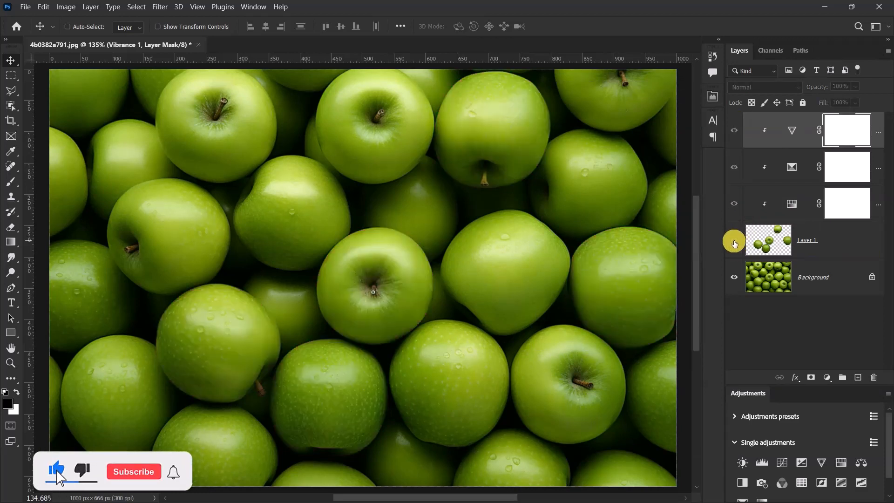
left_click(734, 241)
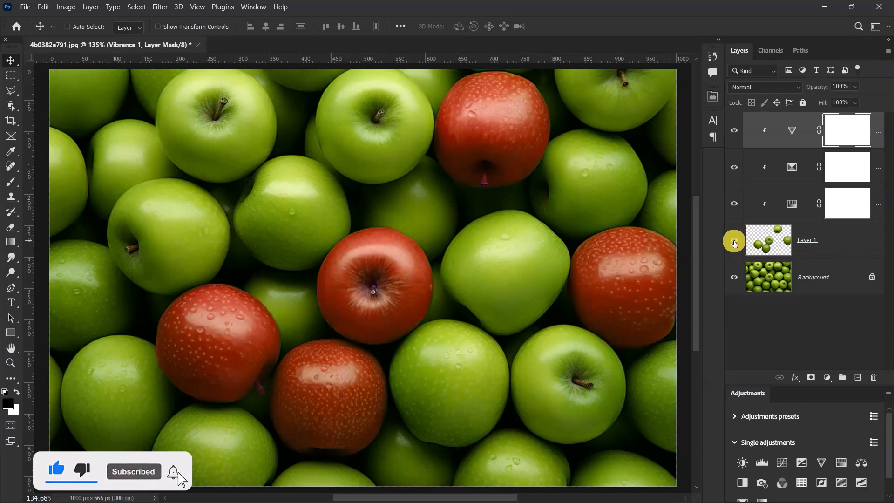